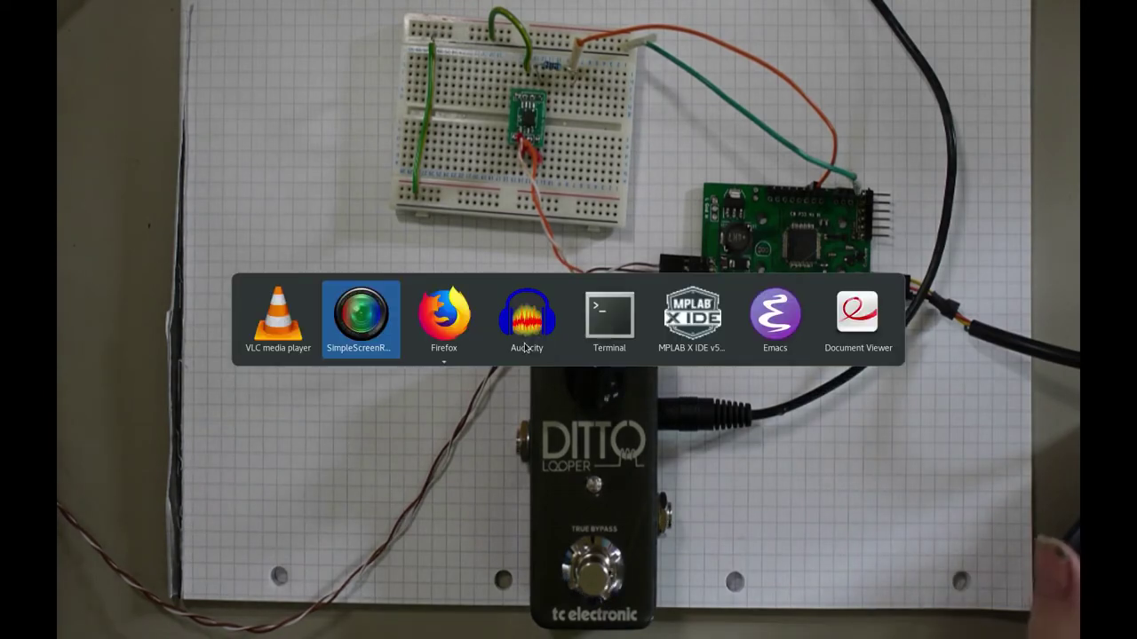
{"action": "key", "text": "alt+Tab"}
{"action": "key", "text": "alt+Tab"}
{"action": "key", "text": "alt+Tab"}
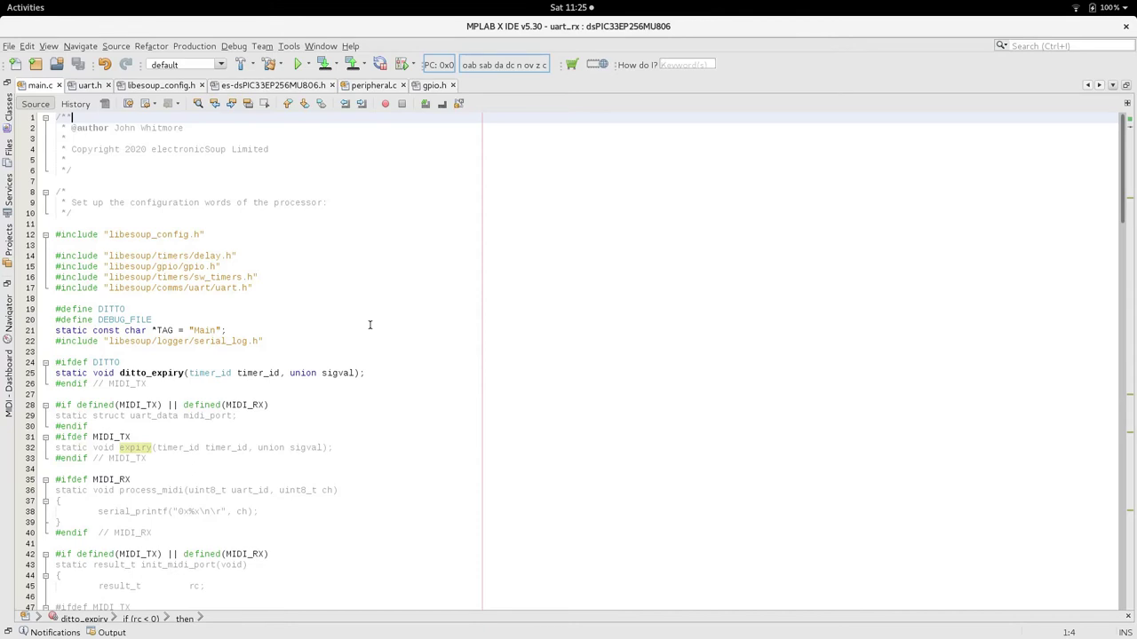
- In main.c, move down past the libesoup_config include to the DITTO define and highlight the MIDI_TX/MIDI_RX conditional line
{"action": "scroll", "coordinate": [369, 325], "scroll_direction": "down", "scroll_amount": 3}
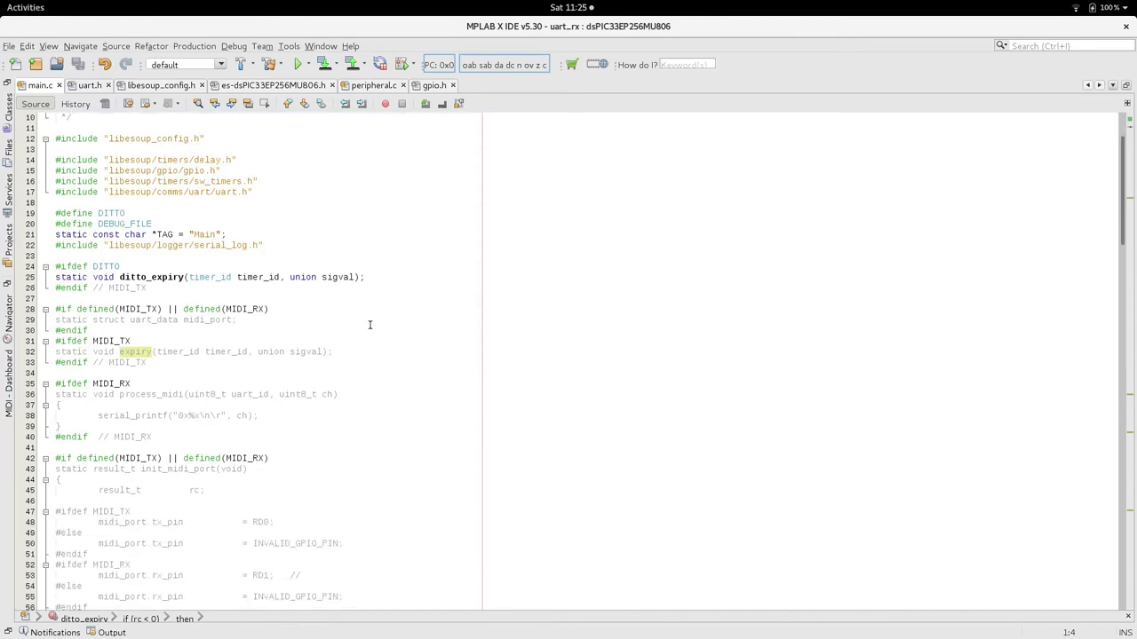
{"action": "key", "text": "Down"}
{"action": "key", "text": "Down"}
{"action": "key", "text": "Down"}
{"action": "key", "text": "Down"}
{"action": "key", "text": "Down"}
{"action": "key", "text": "Down"}
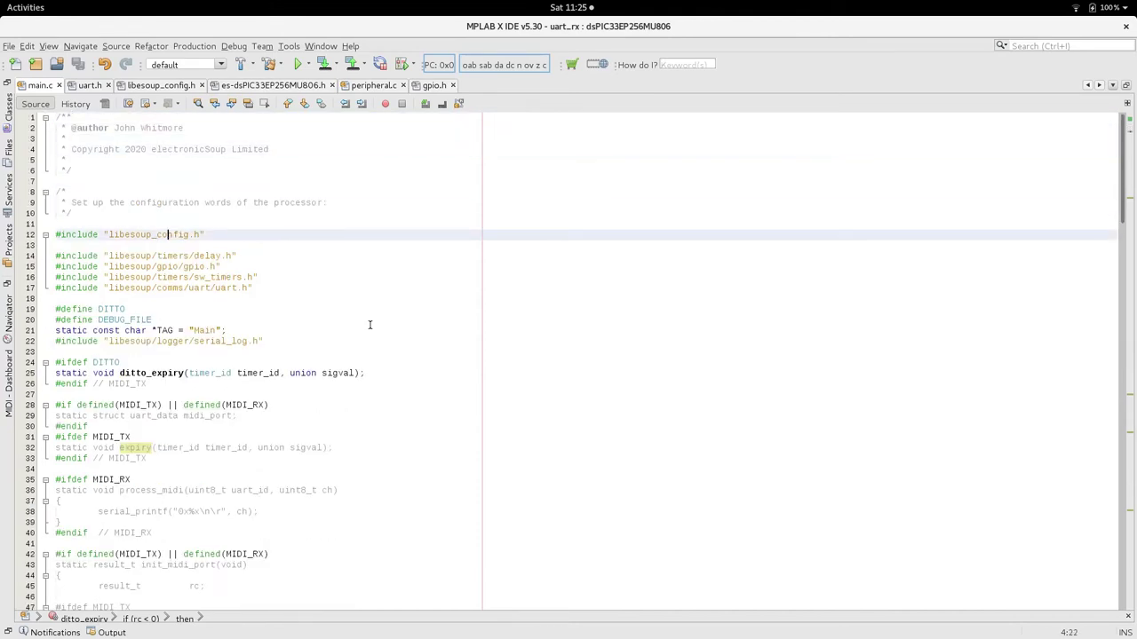
{"action": "key", "text": "Down"}
{"action": "key", "text": "Down"}
{"action": "key", "text": "Down"}
{"action": "key", "text": "Down"}
{"action": "key", "text": "Down"}
{"action": "key", "text": "Down"}
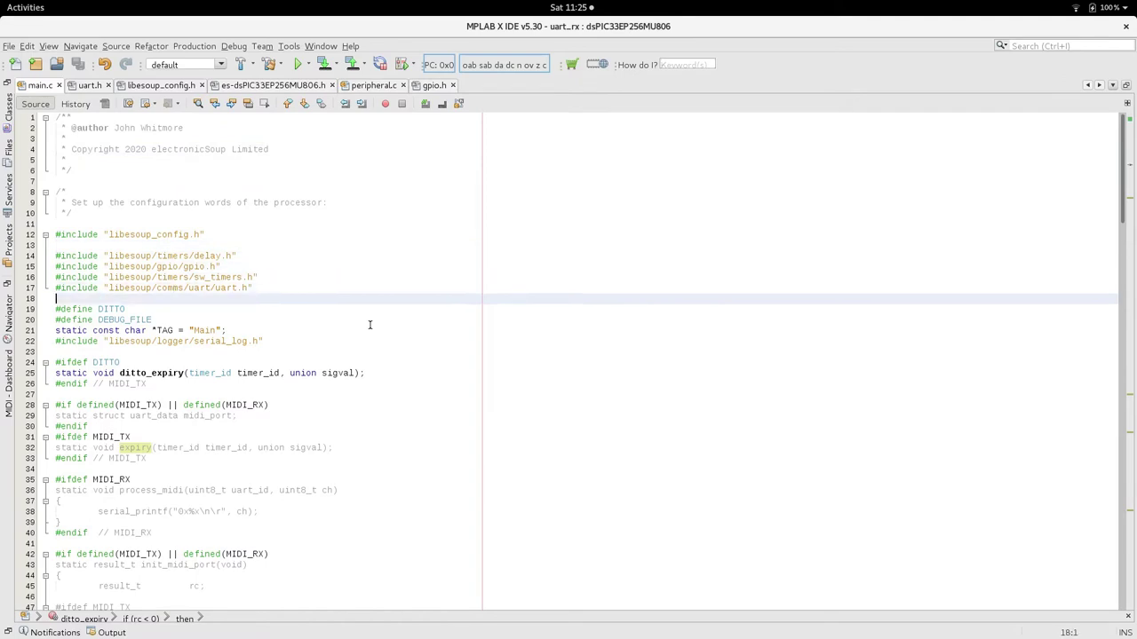
{"action": "key", "text": "Down"}
{"action": "key", "text": "Down"}
{"action": "key", "text": "Down"}
{"action": "key", "text": "Down"}
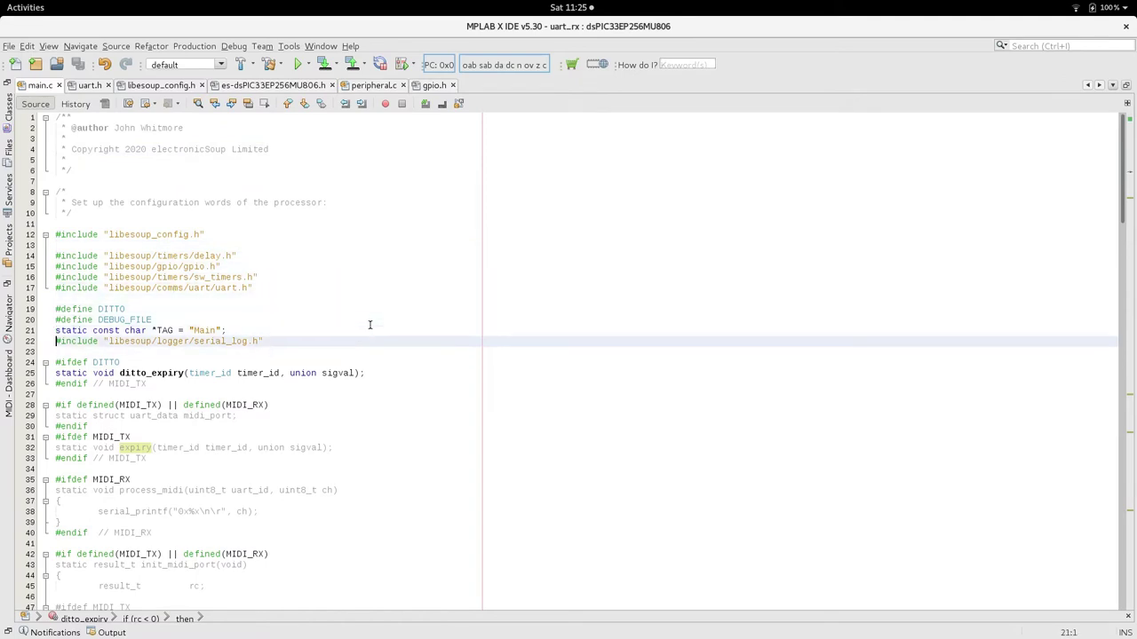
{"action": "key", "text": "Down"}
{"action": "key", "text": "Down"}
{"action": "key", "text": "Down"}
{"action": "key", "text": "Down"}
{"action": "key", "text": "Down"}
{"action": "key", "text": "Down"}
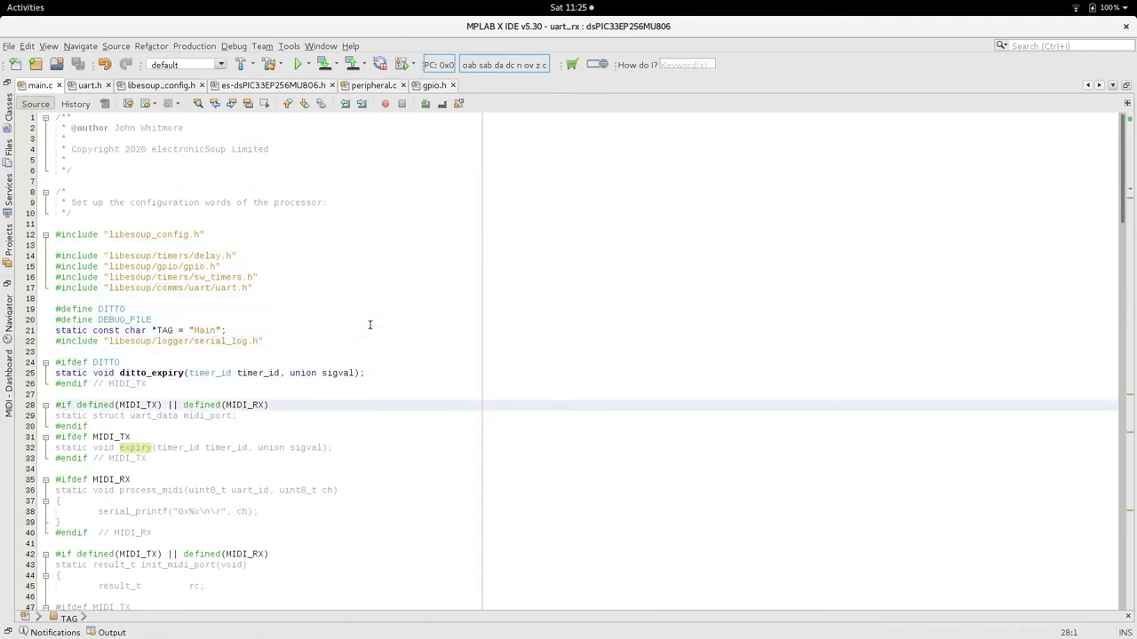
{"action": "key", "text": "shift+Down"}
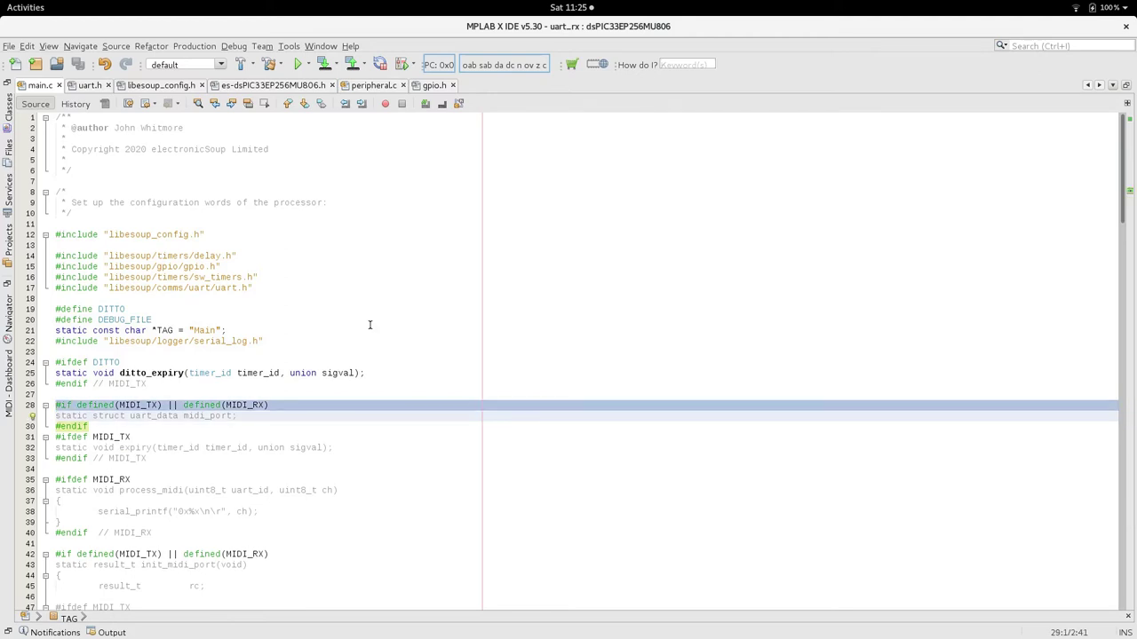
- Highlight the DITTO define line and the ditto_expiry declaration, then move down toward main()
{"action": "key", "text": "Up"}
{"action": "key", "text": "Up"}
{"action": "key", "text": "Up"}
{"action": "key", "text": "Up"}
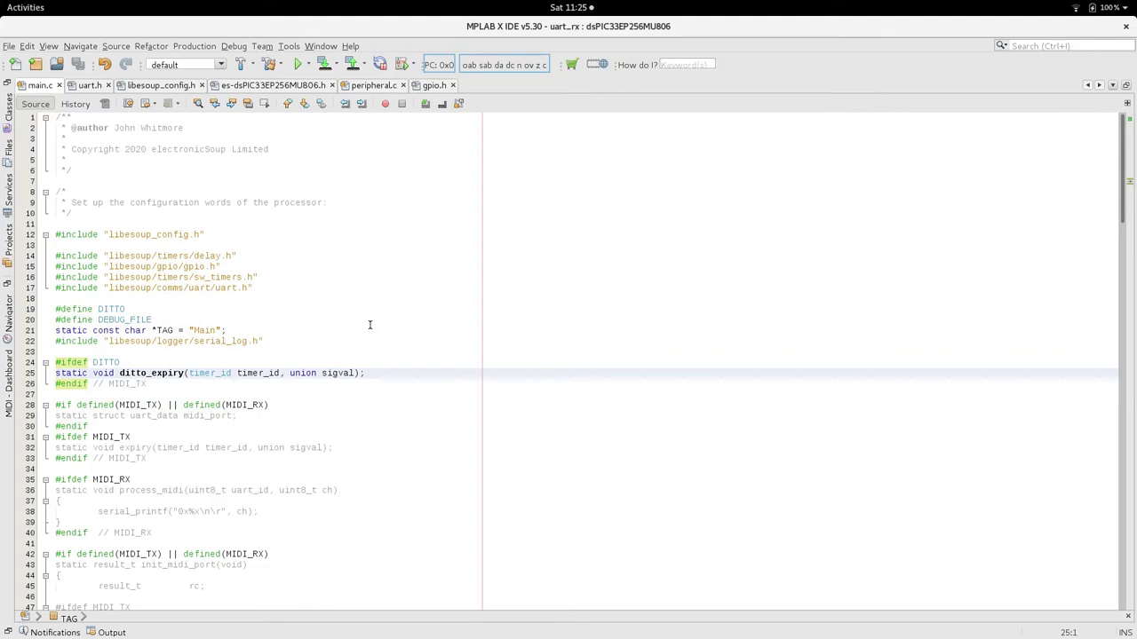
{"action": "key", "text": "Up"}
{"action": "key", "text": "Up"}
{"action": "key", "text": "Up"}
{"action": "key", "text": "Up"}
{"action": "key", "text": "Up"}
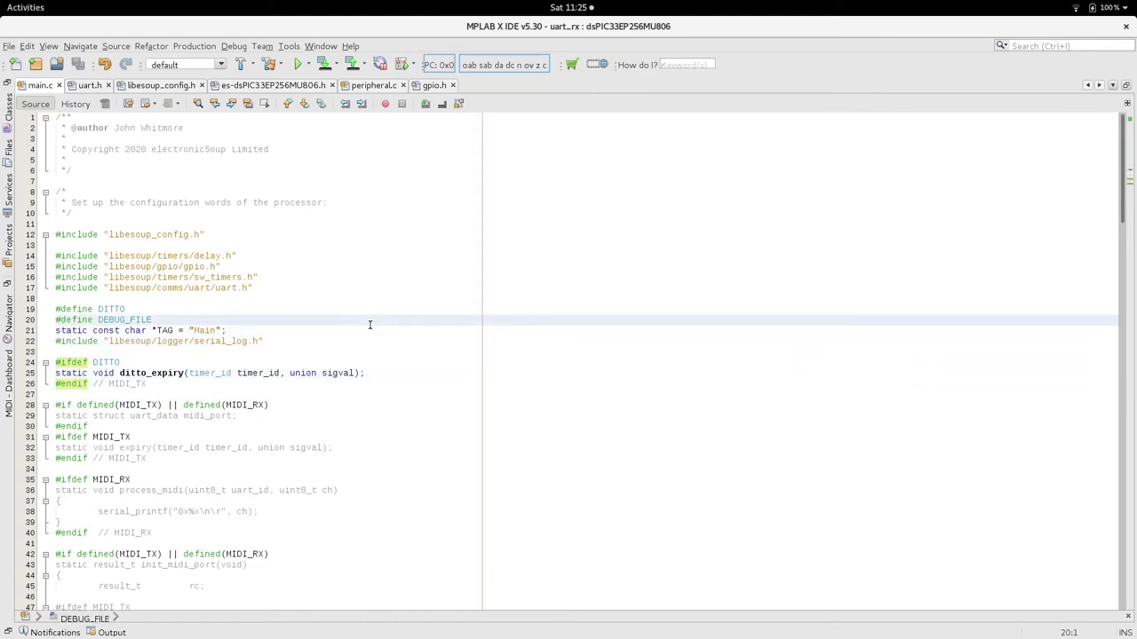
{"action": "key", "text": "shift+Up"}
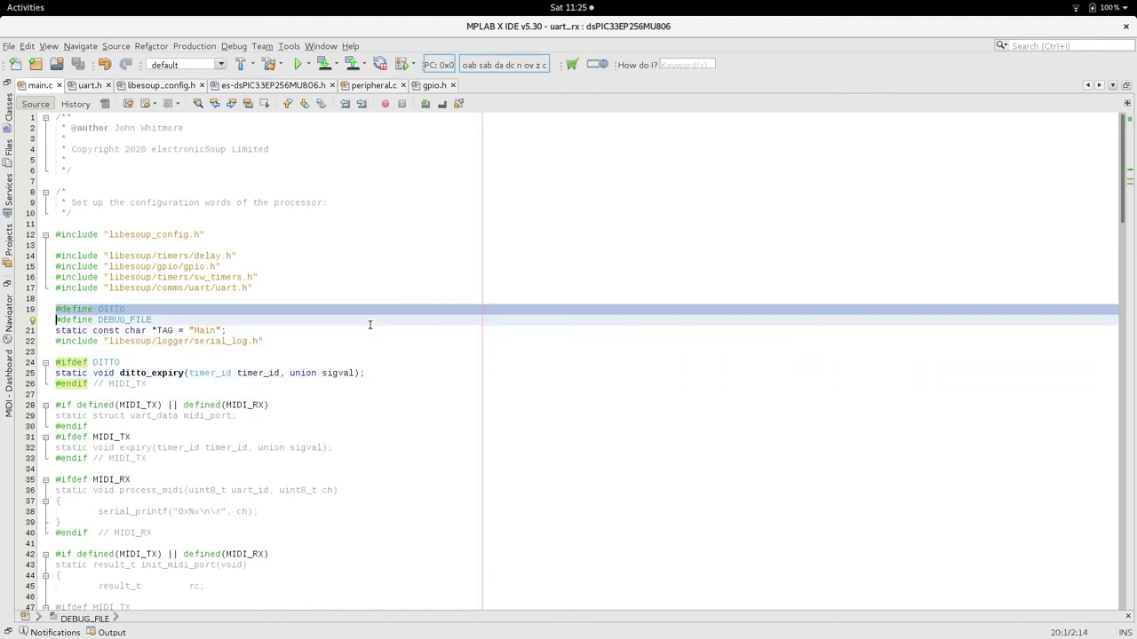
{"action": "key", "text": "Down"}
{"action": "key", "text": "Down"}
{"action": "key", "text": "Down"}
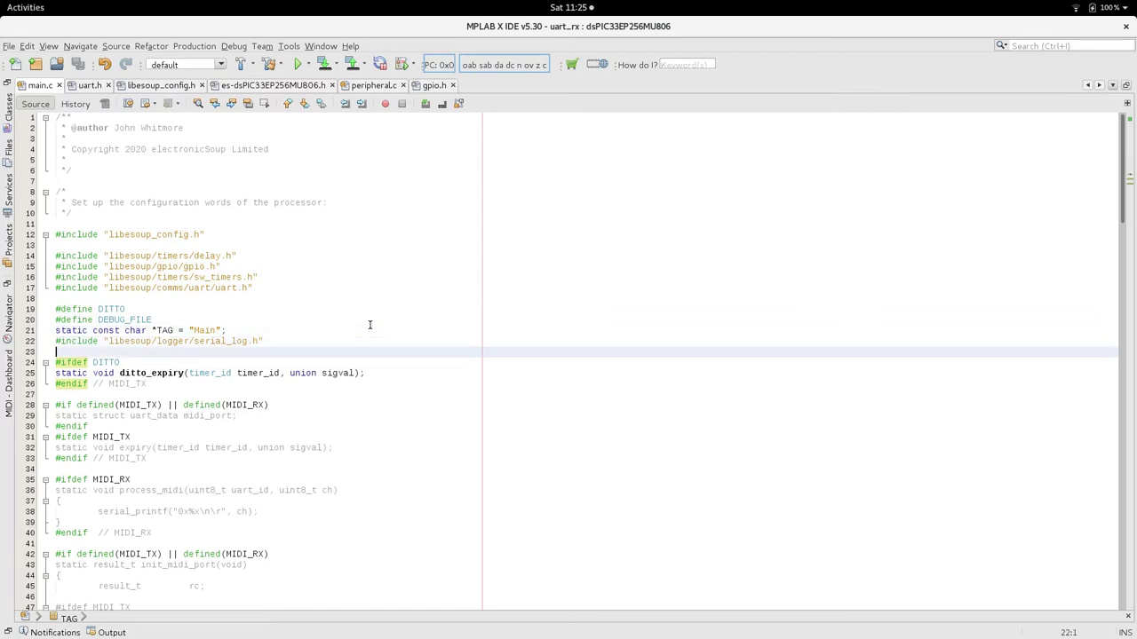
{"action": "key", "text": "Down"}
{"action": "key", "text": "Down"}
{"action": "key", "text": "shift+Down"}
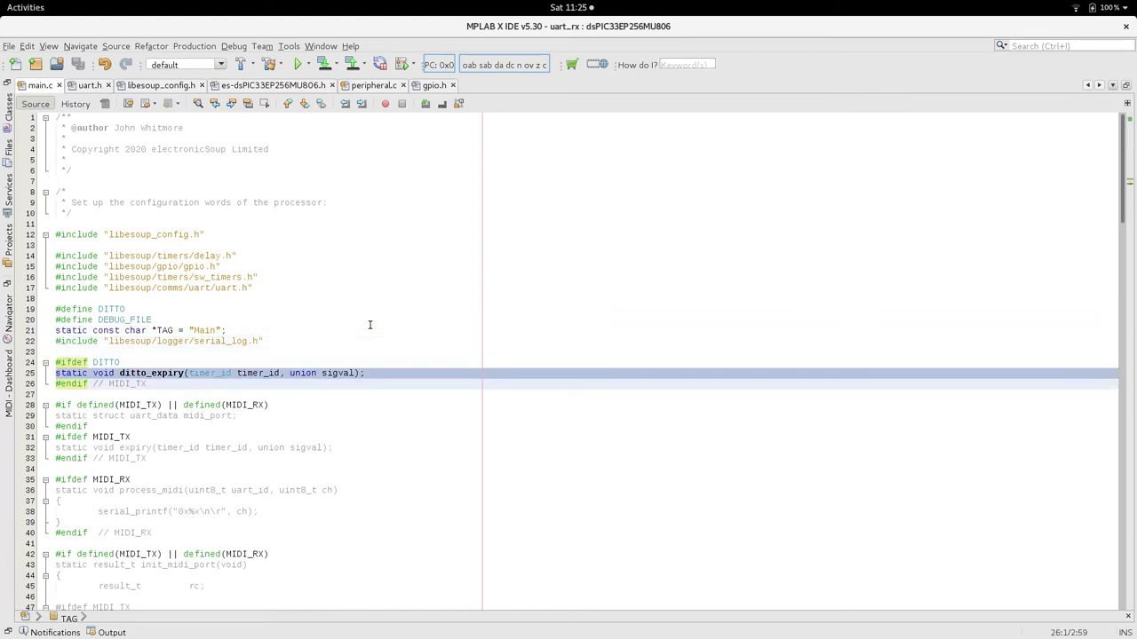
{"action": "key", "text": "Down"}
{"action": "key", "text": "Down"}
{"action": "key", "text": "Down"}
{"action": "key", "text": "Down"}
{"action": "key", "text": "Down"}
{"action": "key", "text": "Down"}
{"action": "key", "text": "Down"}
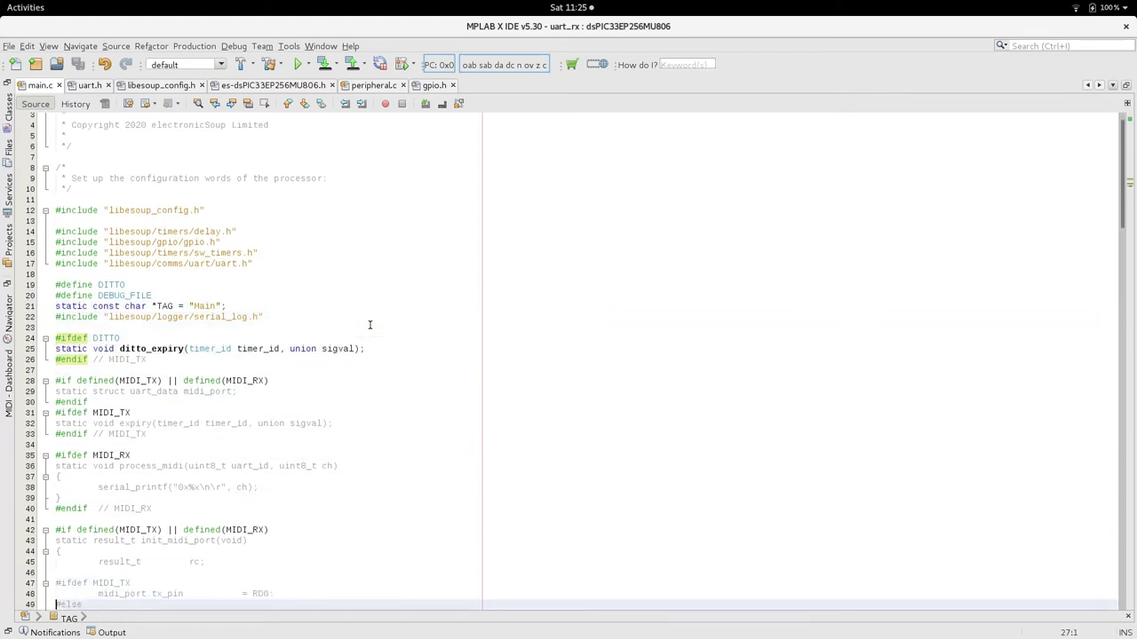
{"action": "key", "text": "Down"}
{"action": "key", "text": "Down"}
{"action": "key", "text": "Down"}
{"action": "key", "text": "Down"}
{"action": "key", "text": "Down"}
{"action": "key", "text": "Down"}
{"action": "key", "text": "Down"}
{"action": "key", "text": "Down"}
{"action": "key", "text": "Down"}
{"action": "key", "text": "Down"}
{"action": "key", "text": "Down"}
{"action": "key", "text": "Down"}
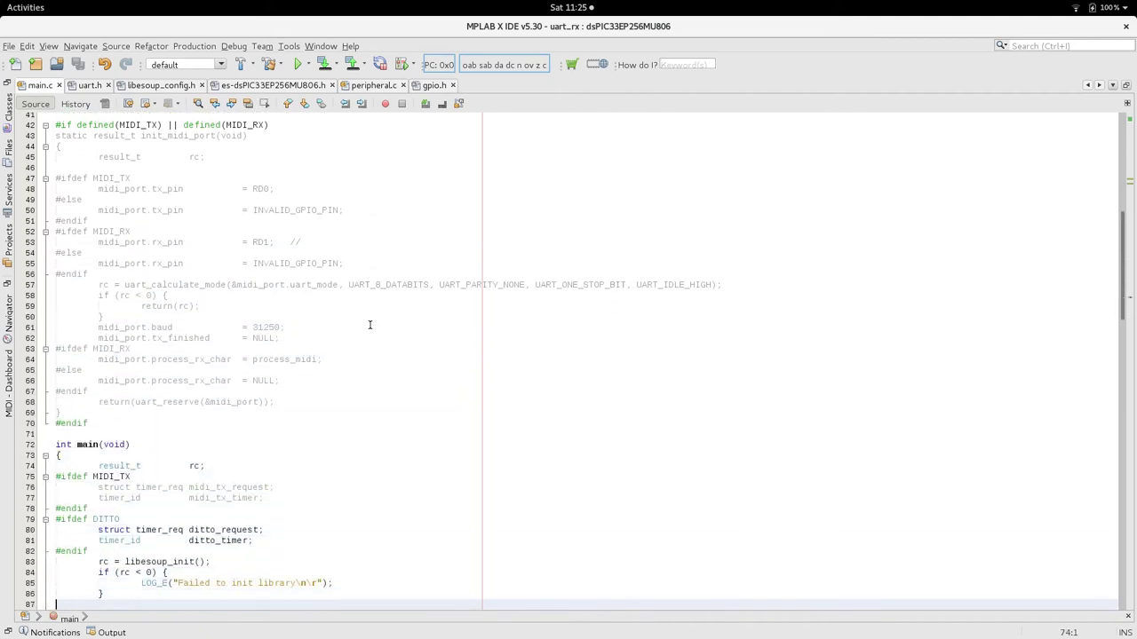
{"action": "key", "text": "Down"}
{"action": "key", "text": "Down"}
{"action": "key", "text": "Down"}
{"action": "key", "text": "Up"}
{"action": "key", "text": "Up"}
{"action": "key", "text": "Up"}
{"action": "key", "text": "Up"}
{"action": "key", "text": "Up"}
{"action": "key", "text": "Up"}
{"action": "key", "text": "Up"}
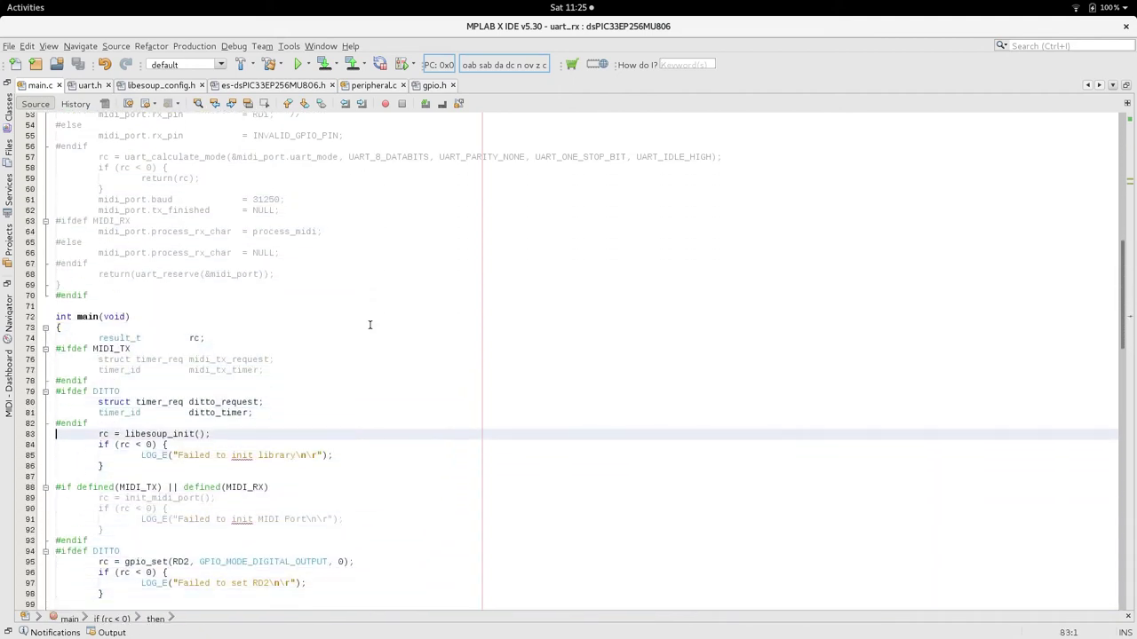
{"action": "key", "text": "Up"}
{"action": "key", "text": "Up"}
{"action": "key", "text": "Up"}
{"action": "key", "text": "shift+Down"}
{"action": "key", "text": "shift+Down"}
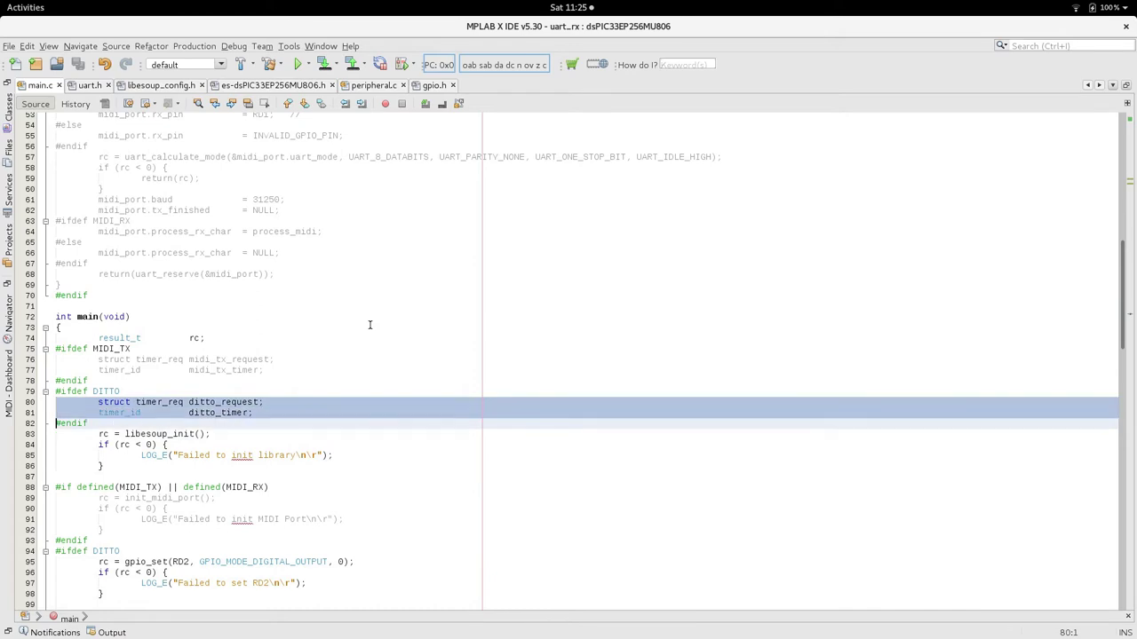
{"action": "key", "text": "Down"}
{"action": "key", "text": "Down"}
{"action": "key", "text": "Down"}
{"action": "key", "text": "Up"}
{"action": "key", "text": "Up"}
{"action": "key", "text": "shift+Down"}
{"action": "key", "text": "shift+Down"}
{"action": "key", "text": "shift+Down"}
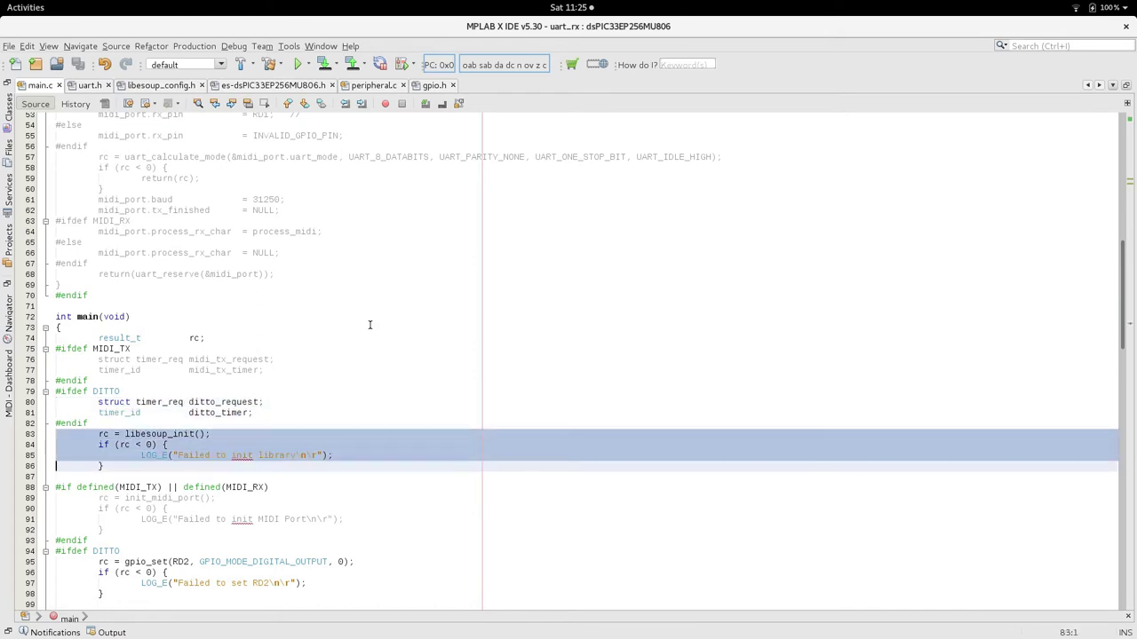
{"action": "key", "text": "shift+Down"}
{"action": "key", "text": "Up"}
{"action": "key", "text": "Down"}
{"action": "key", "text": "Down"}
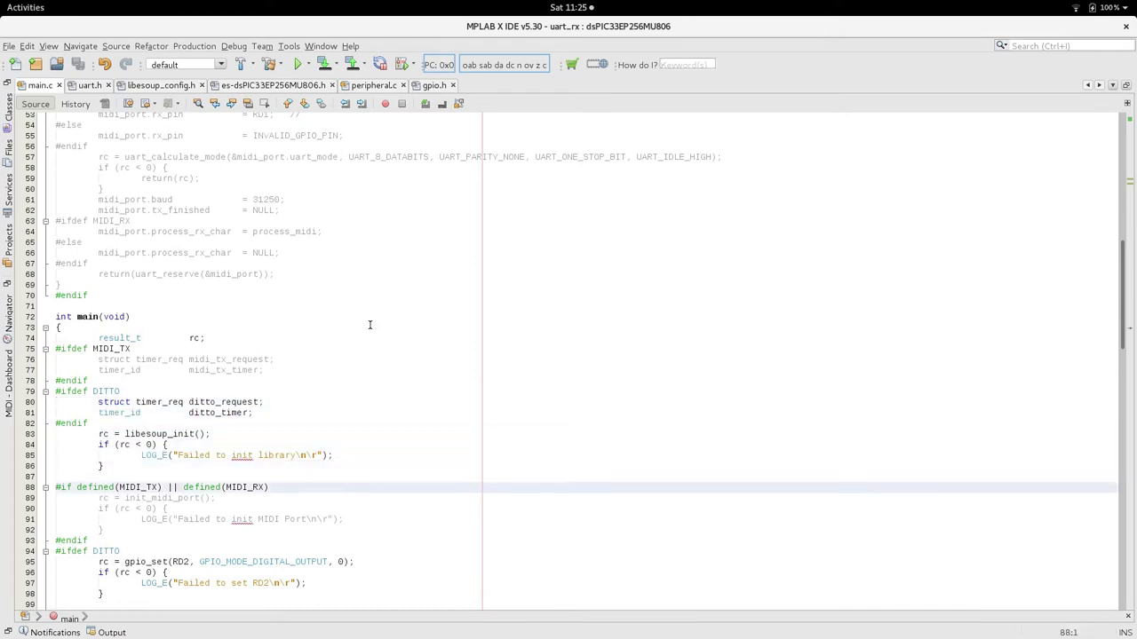
{"action": "key", "text": "Down"}
{"action": "key", "text": "Down"}
{"action": "key", "text": "Down"}
{"action": "key", "text": "Up"}
{"action": "key", "text": "Up"}
{"action": "key", "text": "shift+Down"}
{"action": "key", "text": "shift+Down"}
{"action": "key", "text": "shift+Down"}
{"action": "key", "text": "shift+Down"}
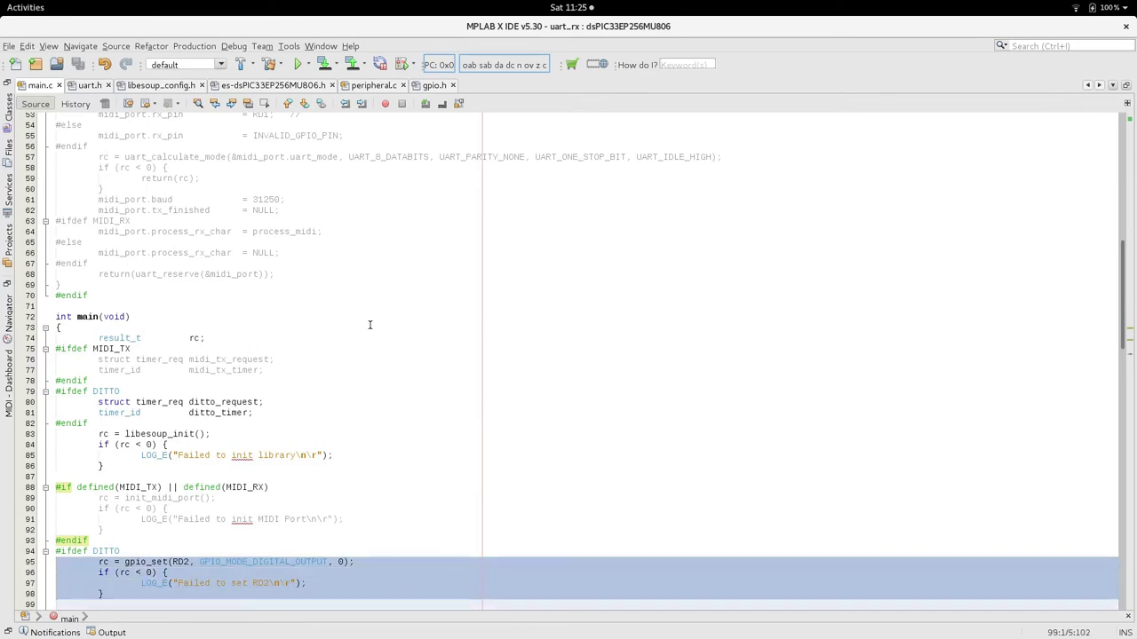
{"action": "key", "text": "Up"}
{"action": "key", "text": "Up"}
{"action": "key", "text": "Down"}
{"action": "key", "text": "Up"}
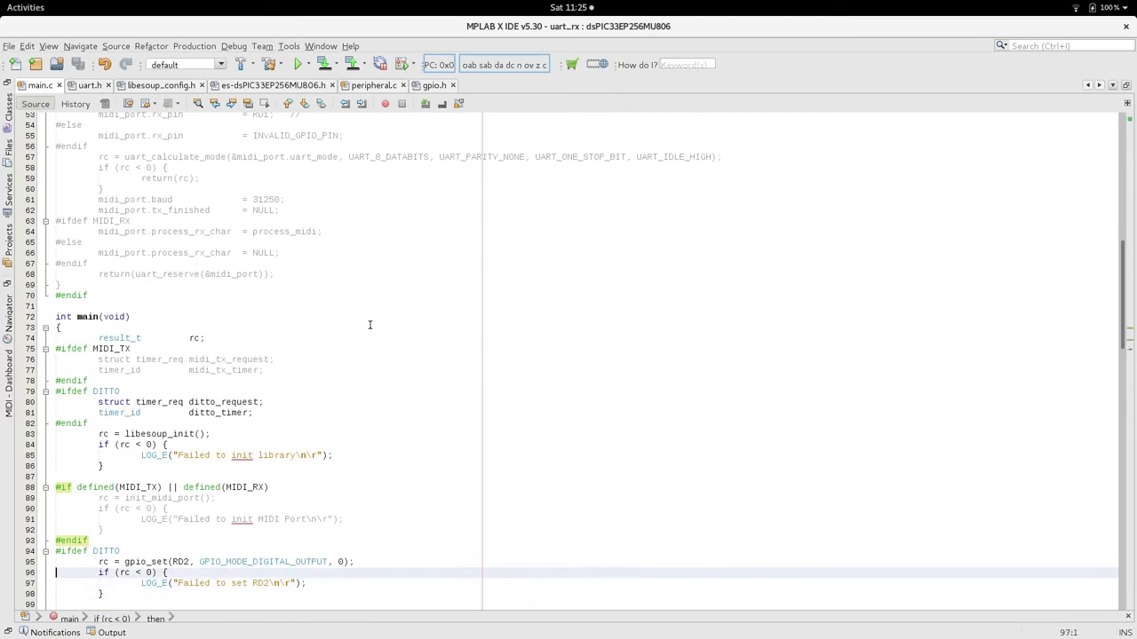
{"action": "key", "text": "Up"}
{"action": "key", "text": "Home"}
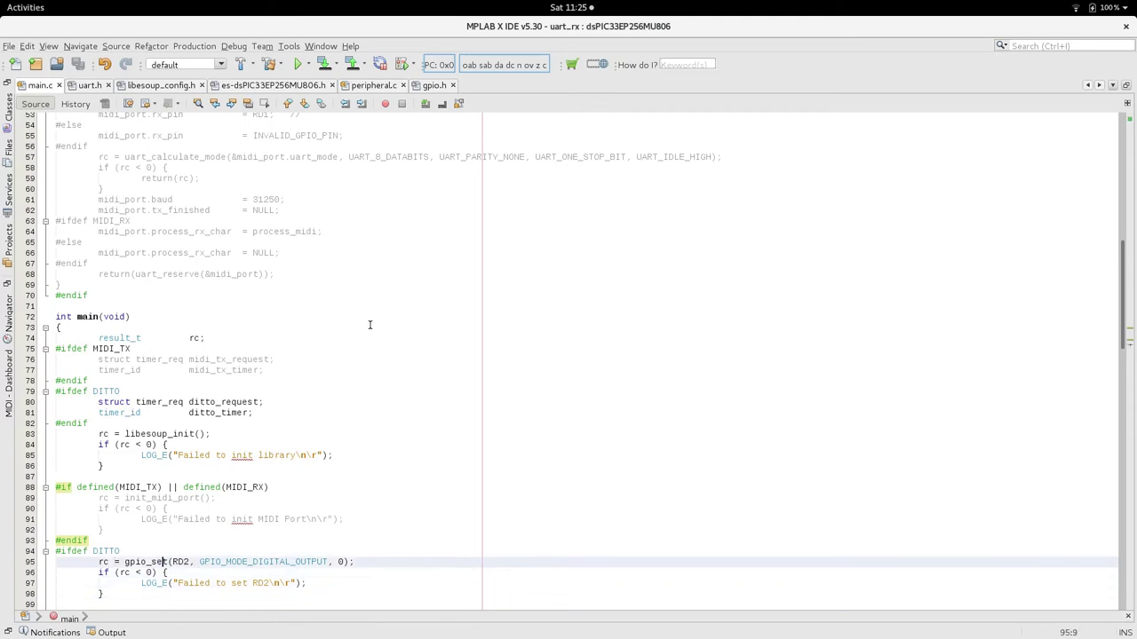
{"action": "key", "text": "End"}
{"action": "key", "text": "Left"}
{"action": "key", "text": "Left"}
{"action": "key", "text": "Down"}
{"action": "key", "text": "Down"}
{"action": "key", "text": "Down"}
{"action": "key", "text": "Down"}
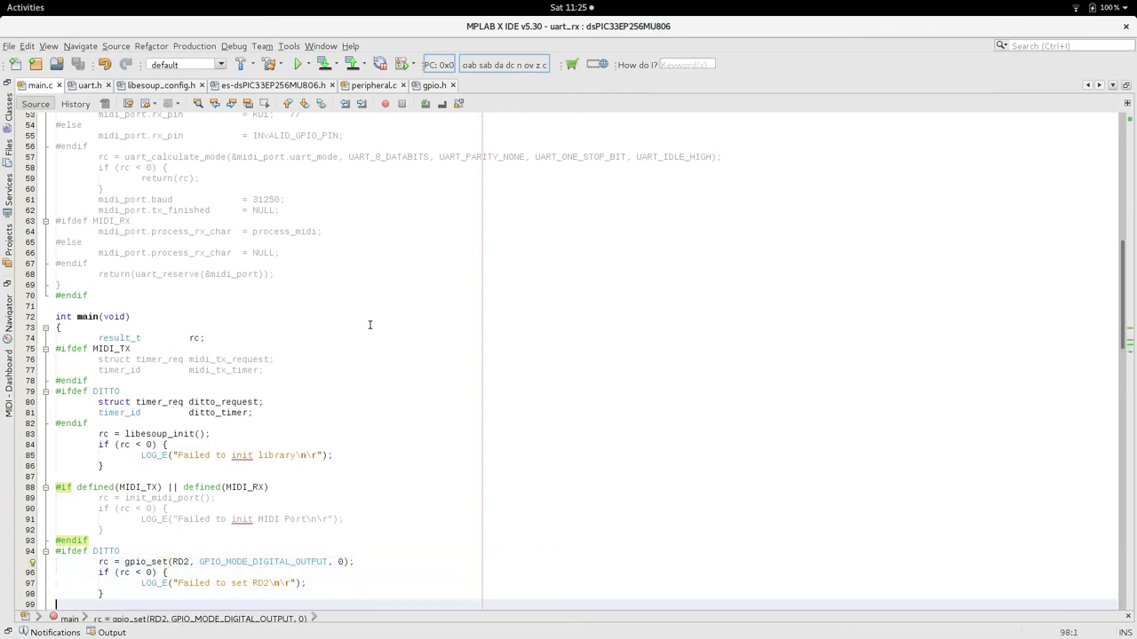
{"action": "key", "text": "Down"}
{"action": "key", "text": "Down"}
{"action": "key", "text": "Down"}
{"action": "key", "text": "Down"}
{"action": "key", "text": "Down"}
{"action": "key", "text": "Down"}
{"action": "key", "text": "Down"}
{"action": "key", "text": "Down"}
{"action": "key", "text": "Down"}
{"action": "key", "text": "Down"}
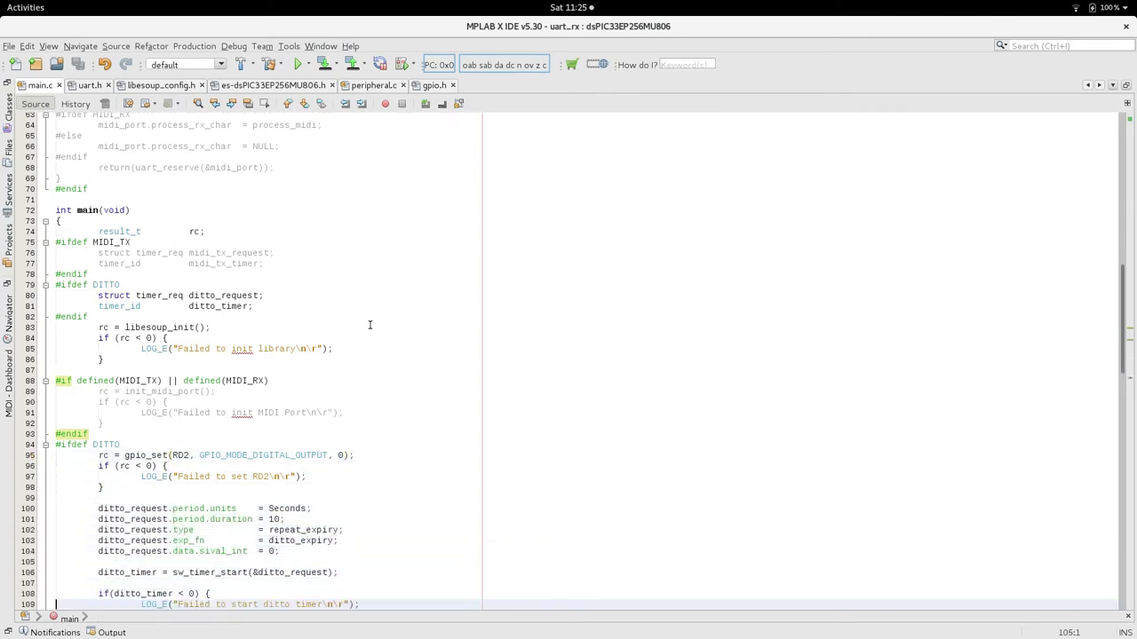
{"action": "key", "text": "Up"}
{"action": "key", "text": "Up"}
{"action": "key", "text": "Up"}
{"action": "key", "text": "Up"}
{"action": "key", "text": "Up"}
{"action": "key", "text": "Up"}
{"action": "key", "text": "Up"}
{"action": "key", "text": "Up"}
{"action": "key", "text": "Down"}
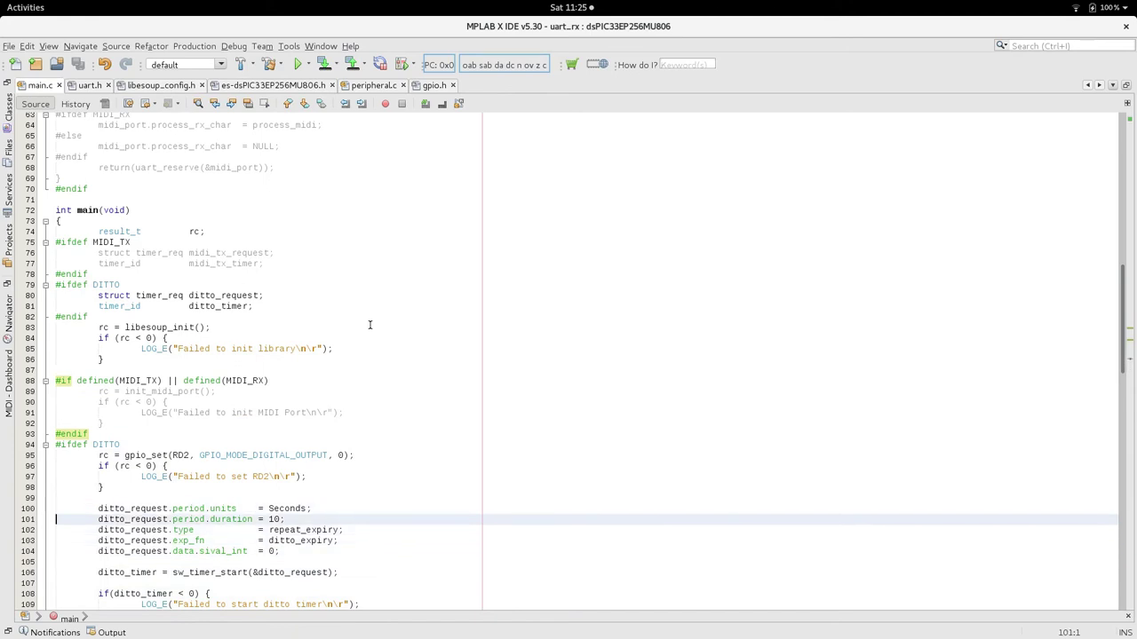
{"action": "key", "text": "Down"}
{"action": "key", "text": "Down"}
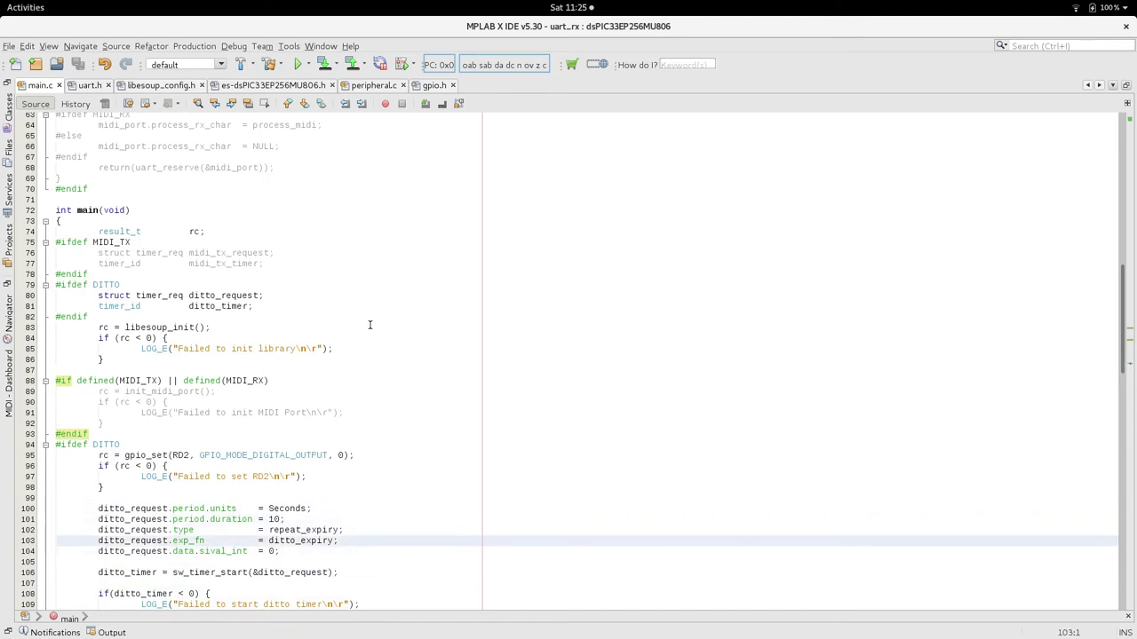
{"action": "key", "text": "Down"}
{"action": "key", "text": "Down"}
{"action": "key", "text": "Down"}
{"action": "key", "text": "Down"}
{"action": "key", "text": "Down"}
{"action": "key", "text": "Down"}
{"action": "key", "text": "Down"}
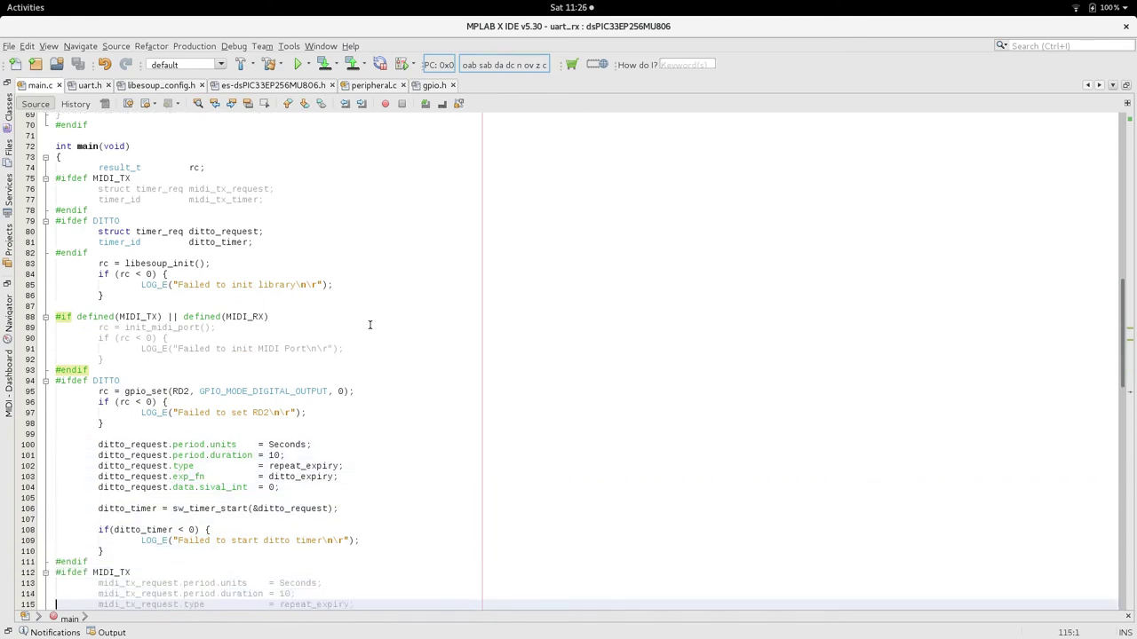
{"action": "key", "text": "Down"}
{"action": "key", "text": "Down"}
{"action": "key", "text": "Down"}
{"action": "key", "text": "Down"}
{"action": "key", "text": "Down"}
{"action": "key", "text": "Down"}
{"action": "key", "text": "Down"}
{"action": "key", "text": "Down"}
{"action": "key", "text": "Down"}
{"action": "key", "text": "Down"}
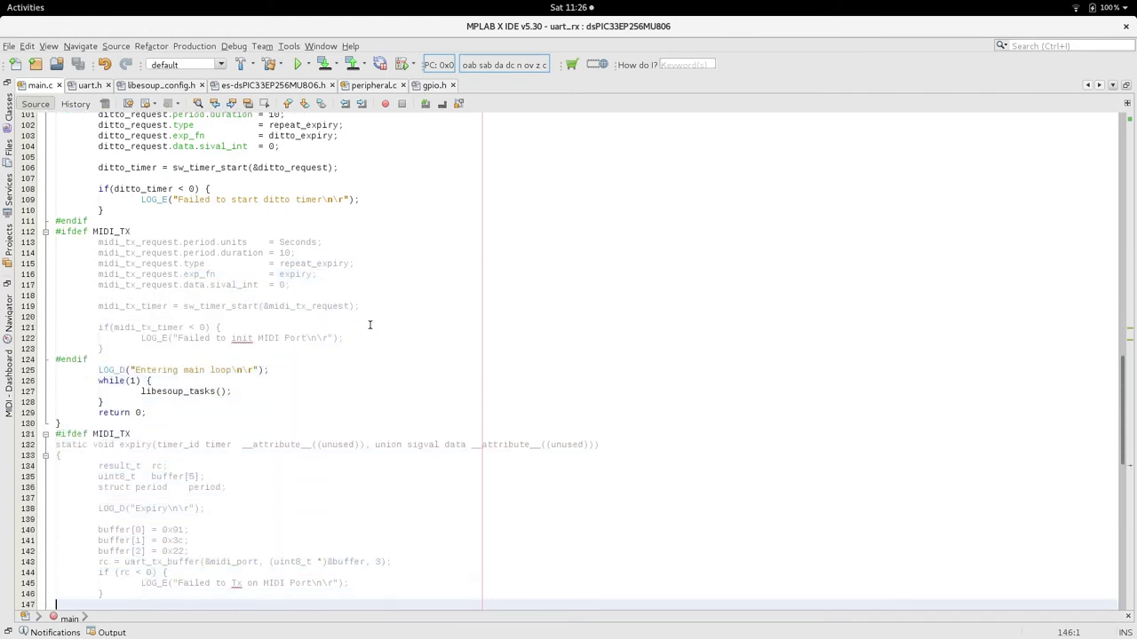
{"action": "key", "text": "Down"}
{"action": "key", "text": "Down"}
{"action": "key", "text": "Down"}
{"action": "key", "text": "Down"}
{"action": "key", "text": "Down"}
{"action": "key", "text": "Down"}
{"action": "key", "text": "Down"}
{"action": "key", "text": "Down"}
{"action": "key", "text": "Down"}
{"action": "key", "text": "Down"}
{"action": "key", "text": "Down"}
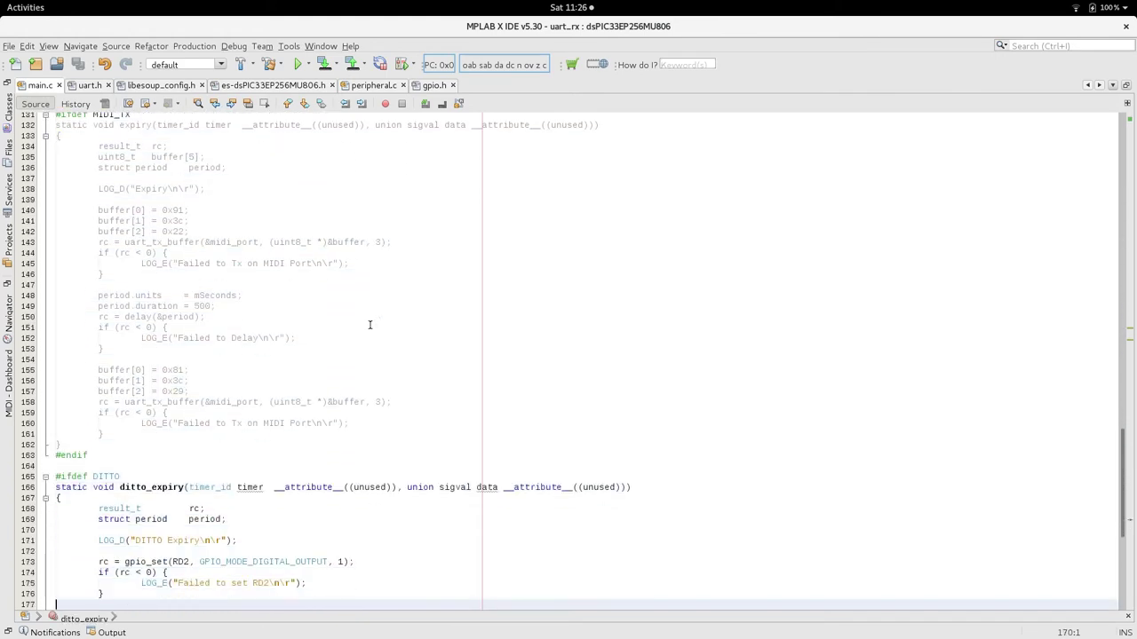
{"action": "key", "text": "Down"}
{"action": "key", "text": "Down"}
{"action": "key", "text": "Down"}
{"action": "key", "text": "Down"}
{"action": "key", "text": "Down"}
{"action": "key", "text": "Up"}
{"action": "key", "text": "Up"}
{"action": "key", "text": "Up"}
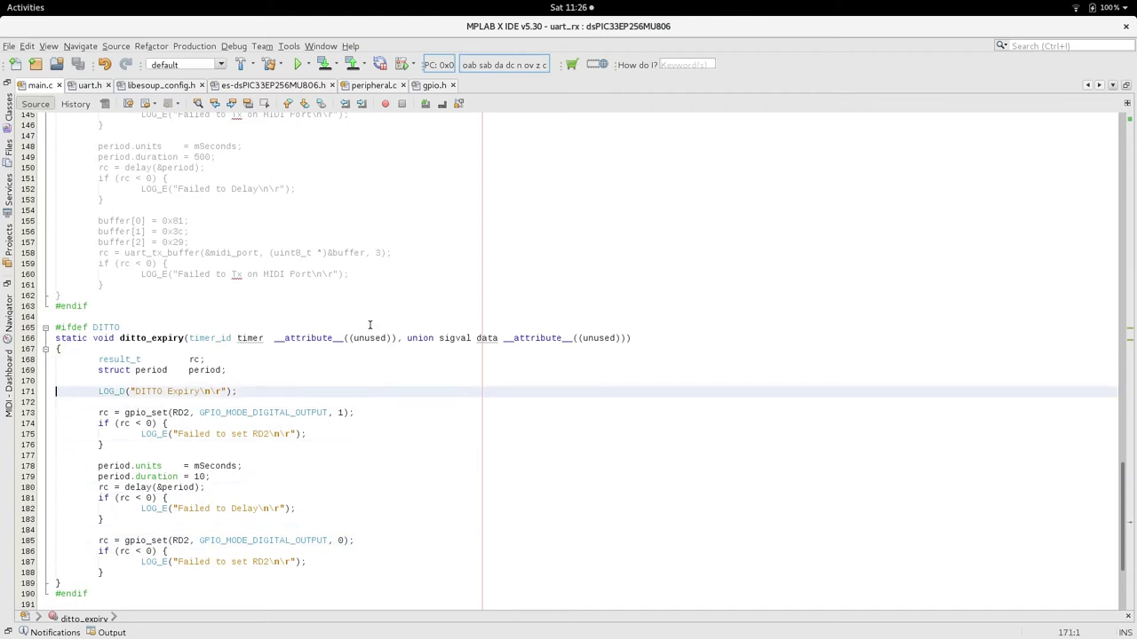
{"action": "key", "text": "Up"}
{"action": "key", "text": "Up"}
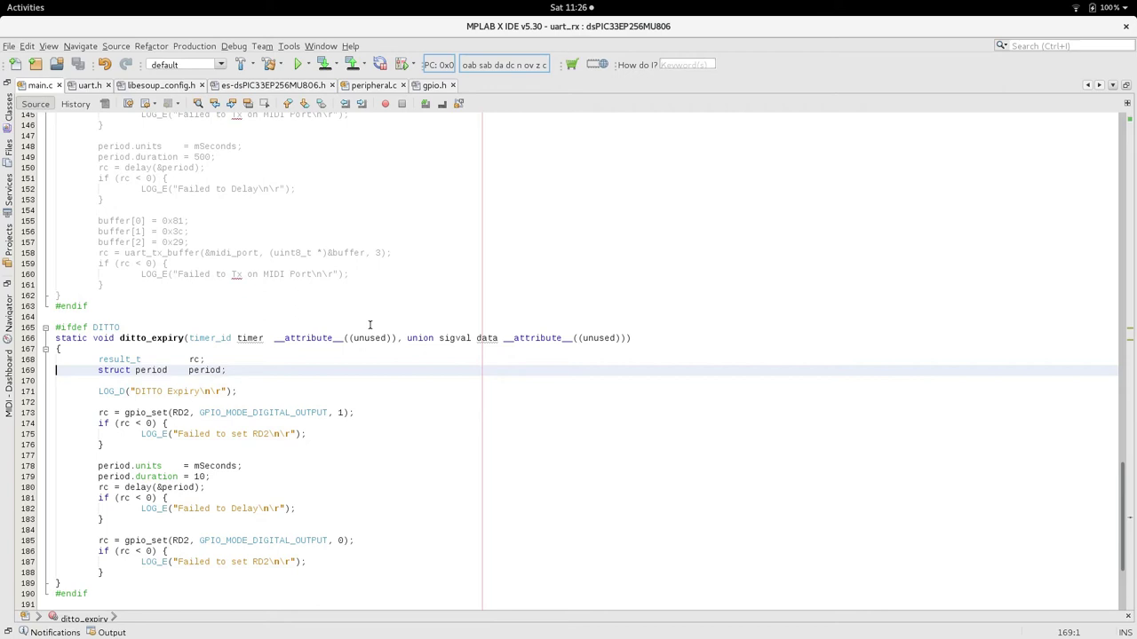
{"action": "key", "text": "Down"}
{"action": "key", "text": "Down"}
{"action": "key", "text": "Down"}
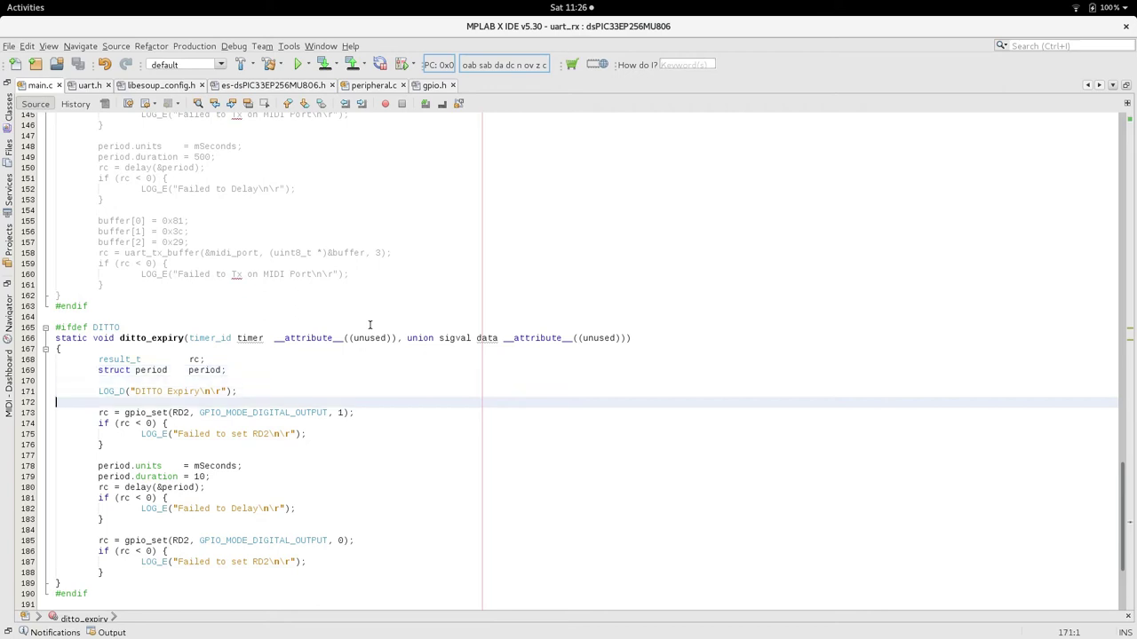
{"action": "key", "text": "Down"}
{"action": "key", "text": "shift+Down"}
{"action": "key", "text": "shift+Down"}
{"action": "key", "text": "shift+Down"}
{"action": "key", "text": "shift+Down"}
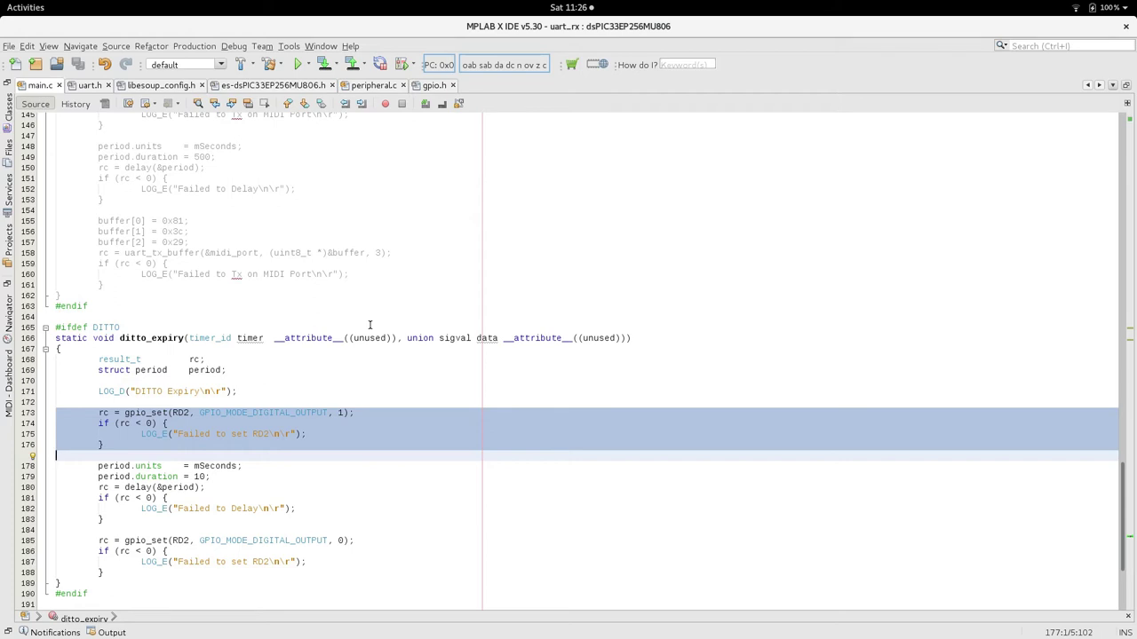
{"action": "key", "text": "Down"}
{"action": "key", "text": "Down"}
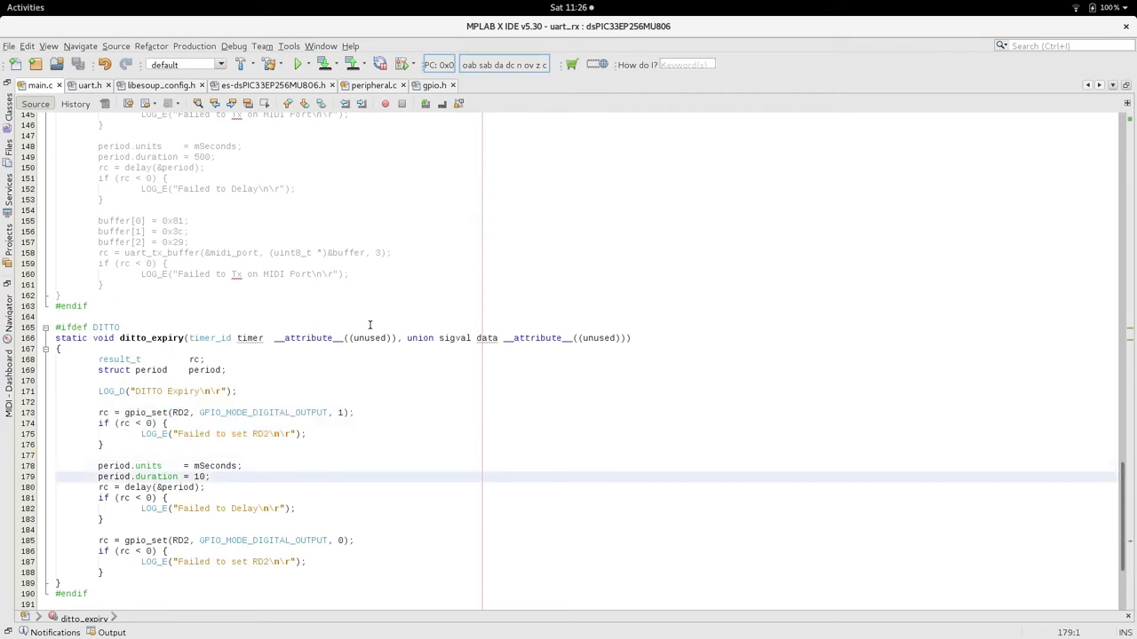
{"action": "key", "text": "shift+Down"}
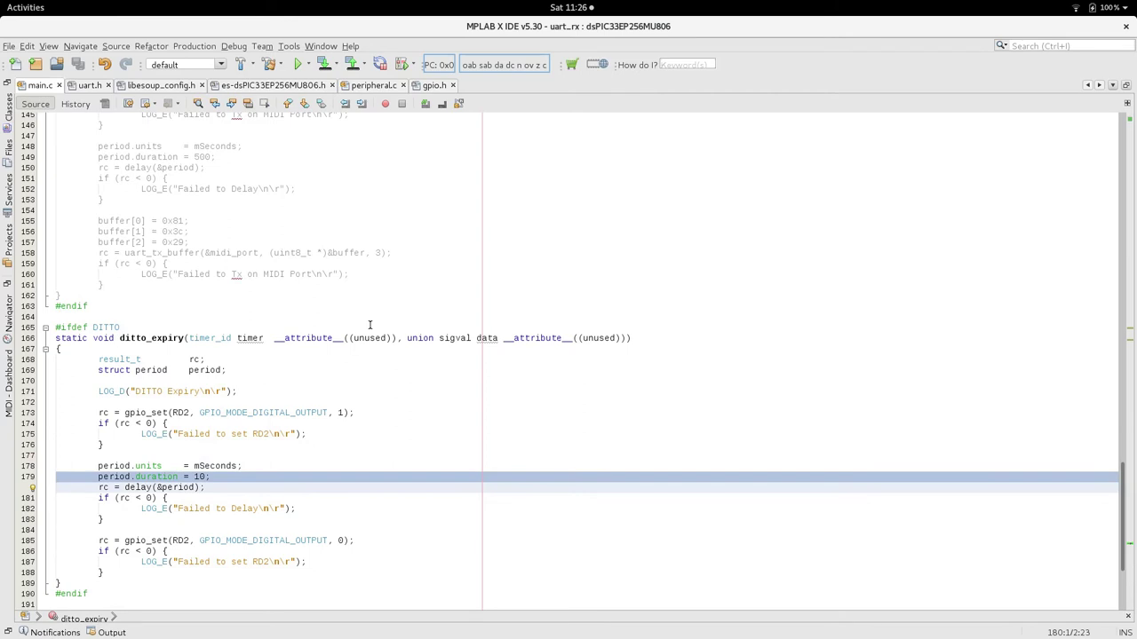
{"action": "key", "text": "Down"}
{"action": "key", "text": "Down"}
{"action": "key", "text": "Down"}
{"action": "key", "text": "Down"}
{"action": "key", "text": "shift+Down"}
{"action": "key", "text": "shift+Down"}
{"action": "key", "text": "shift+Down"}
{"action": "key", "text": "shift+Down"}
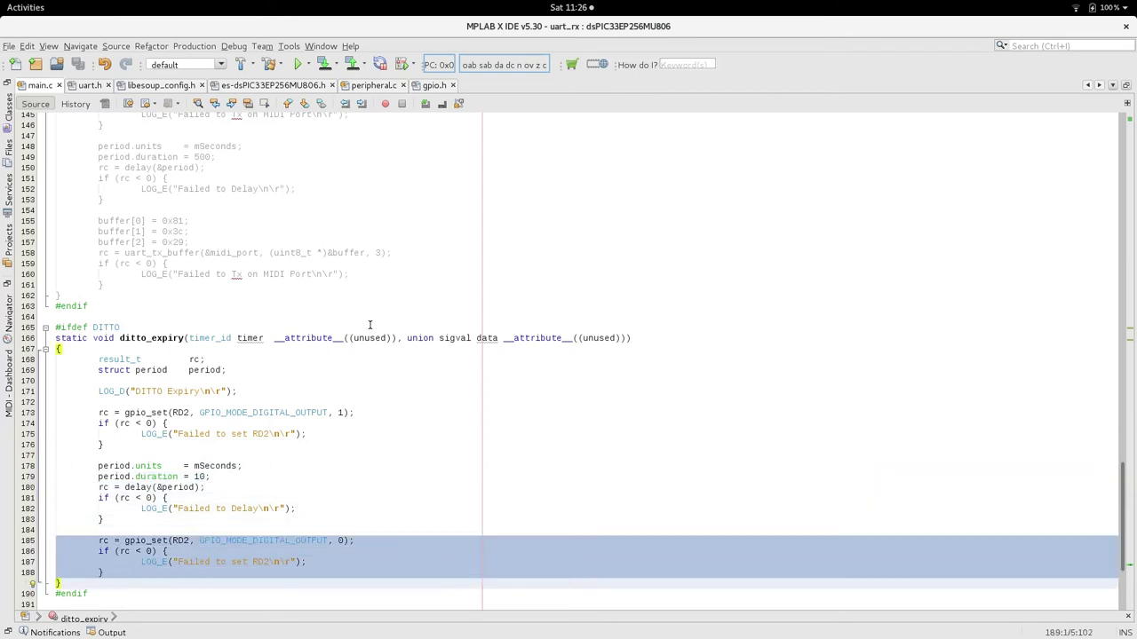